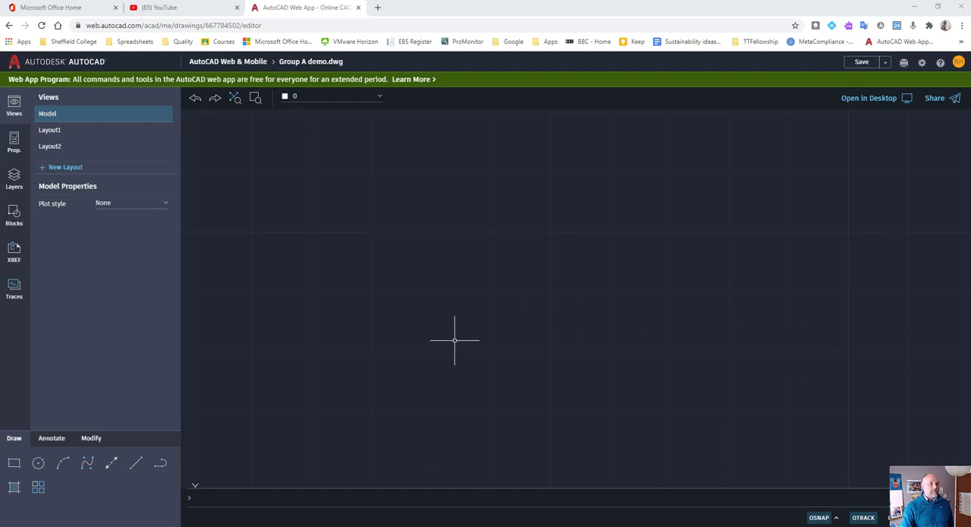
pyautogui.click(38, 463)
pyautogui.click(15, 466)
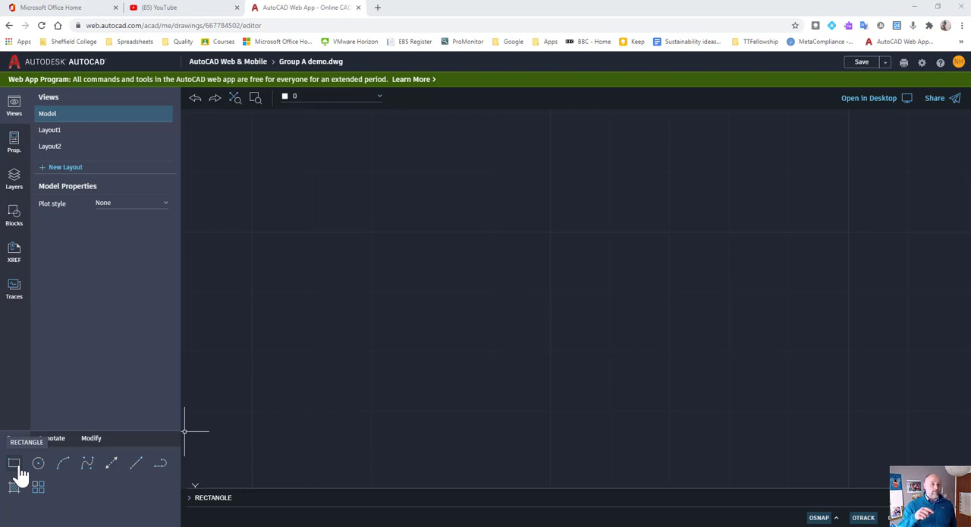
pyautogui.click(260, 498)
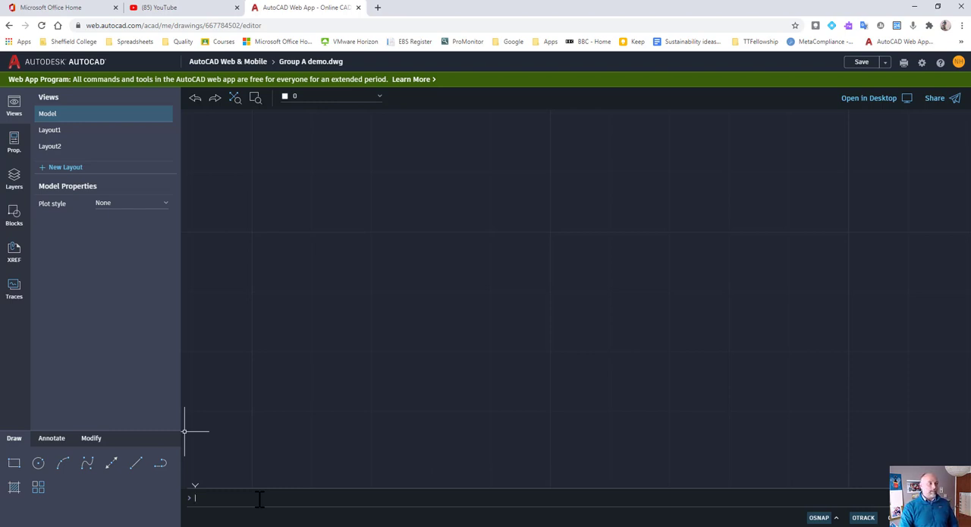
# Draw a circle with a radius of 12.5 in the middle of the empty drawing area.
pyautogui.click(38, 463)
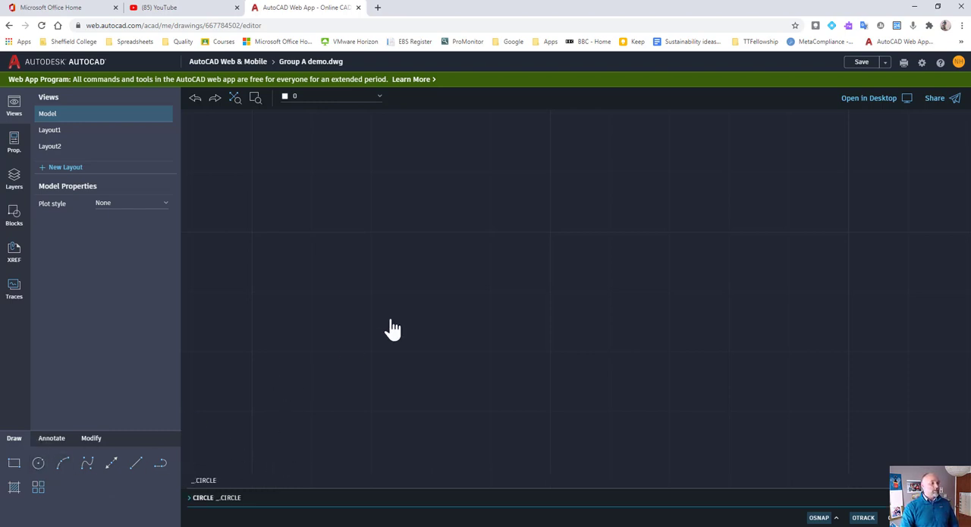
pyautogui.click(521, 296)
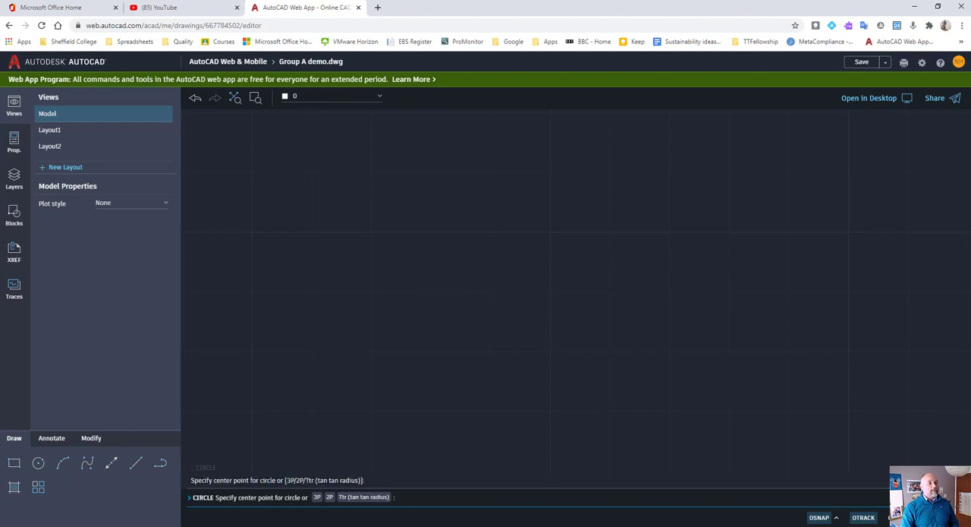
pyautogui.write('12.5')
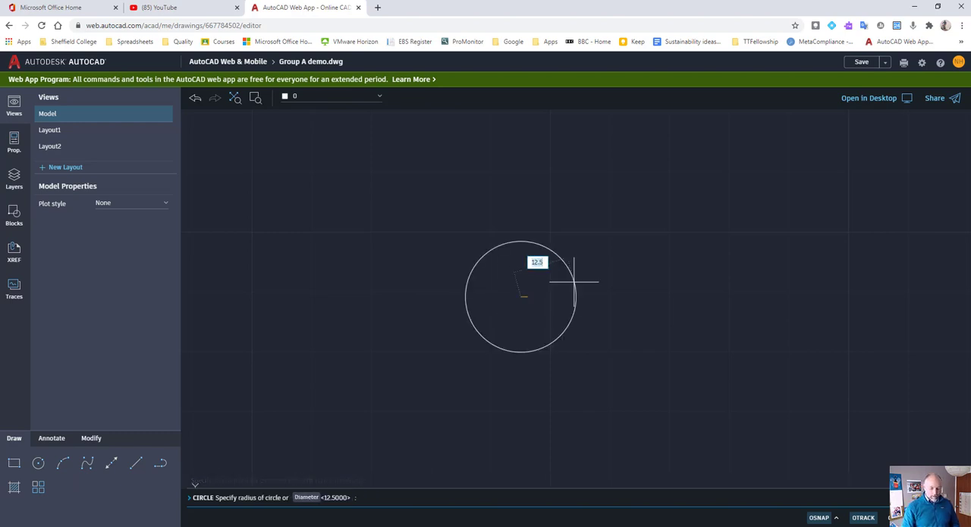
pyautogui.press('Return')
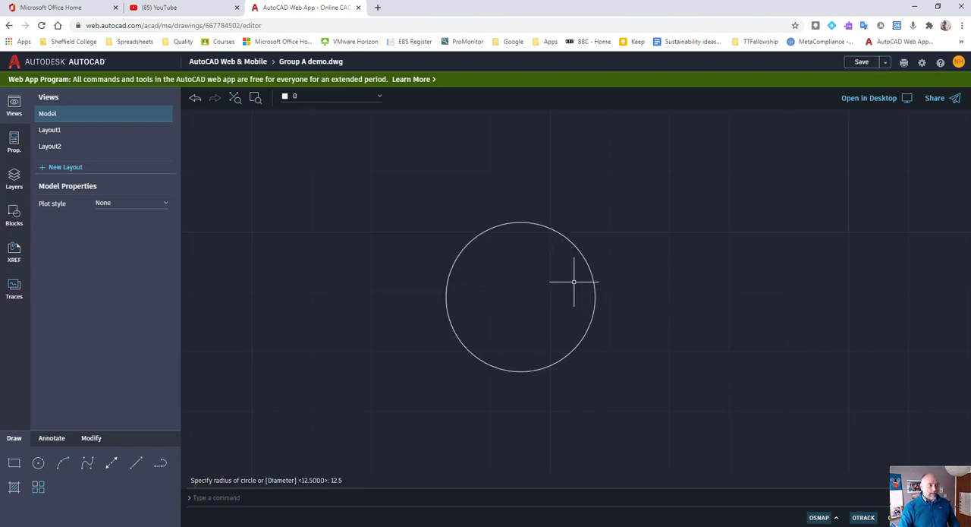
# Draw a 6-sided polygon centred on the circle, circumscribed about it, with its radius reaching the circle's left quadrant.
pyautogui.click(162, 468)
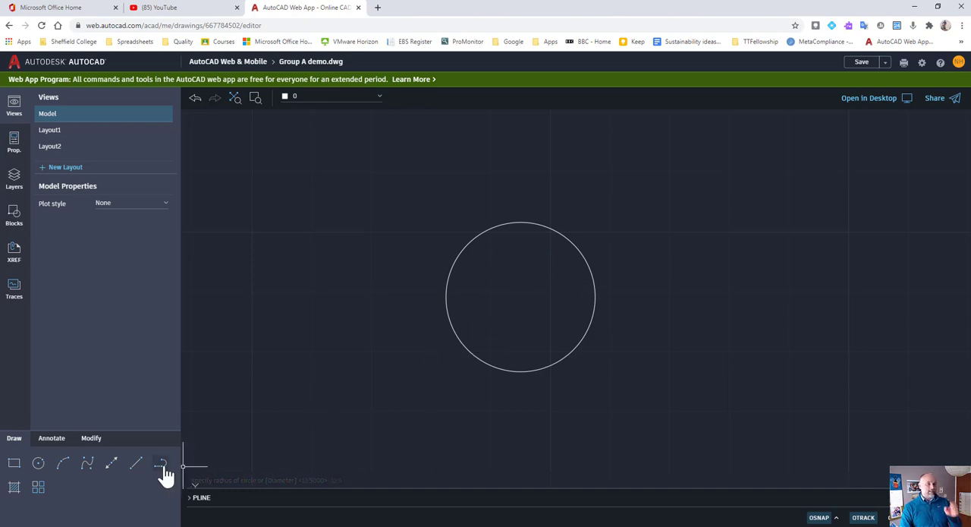
pyautogui.press('Escape')
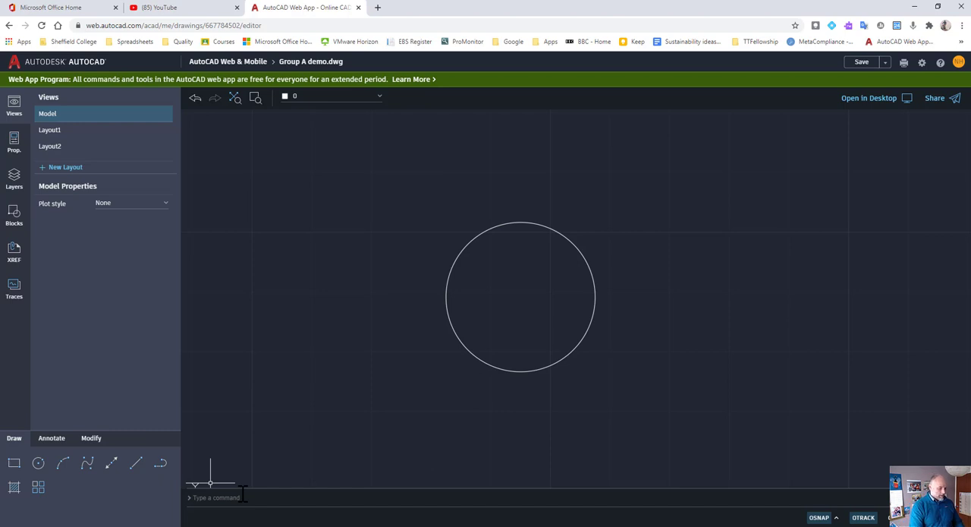
pyautogui.write('polygon')
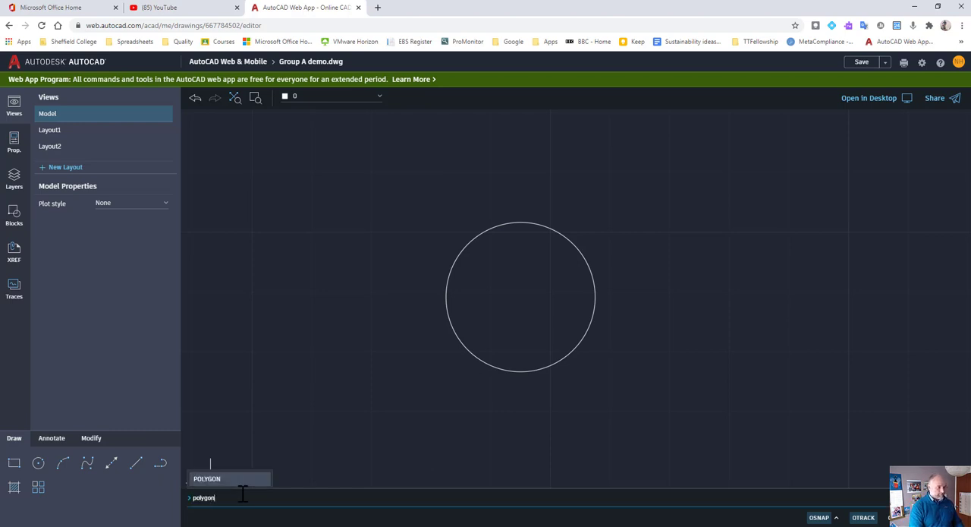
pyautogui.press('Return')
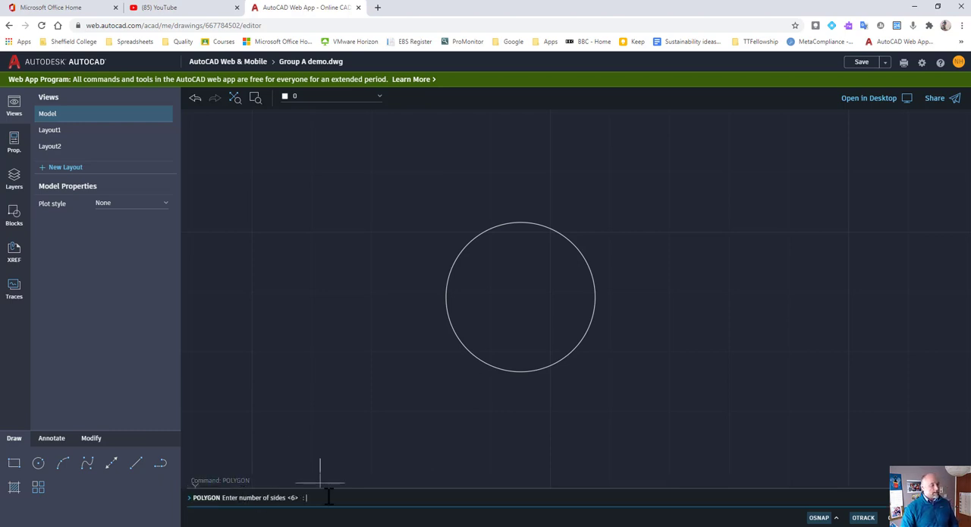
pyautogui.write('6')
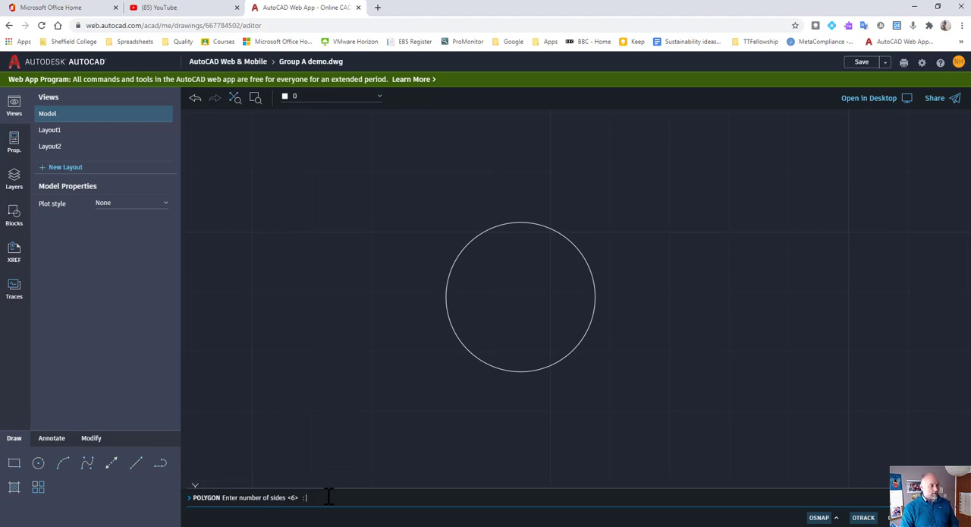
pyautogui.press('Return')
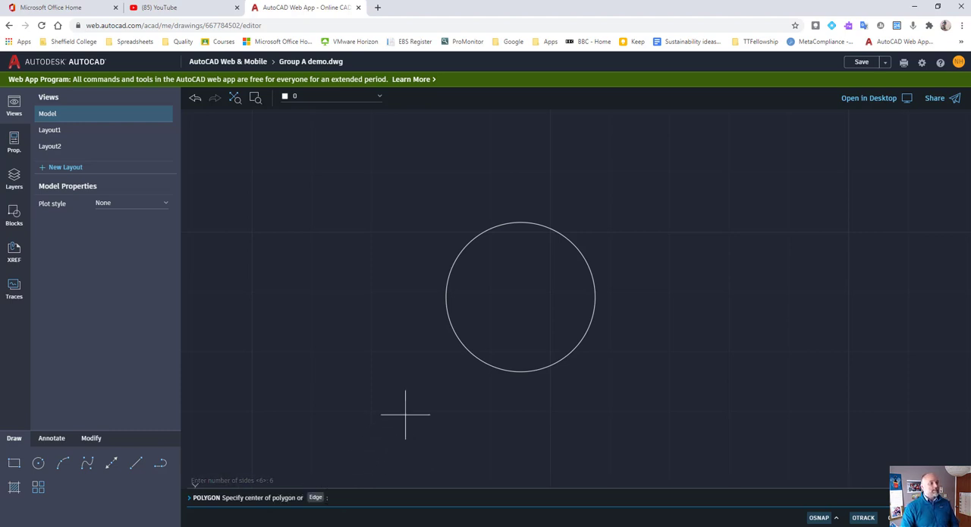
pyautogui.click(522, 298)
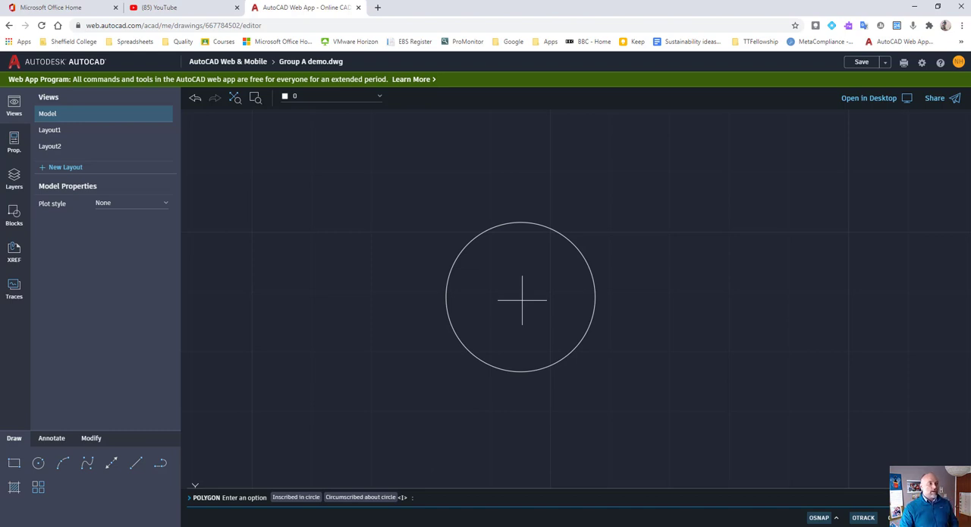
pyautogui.click(362, 497)
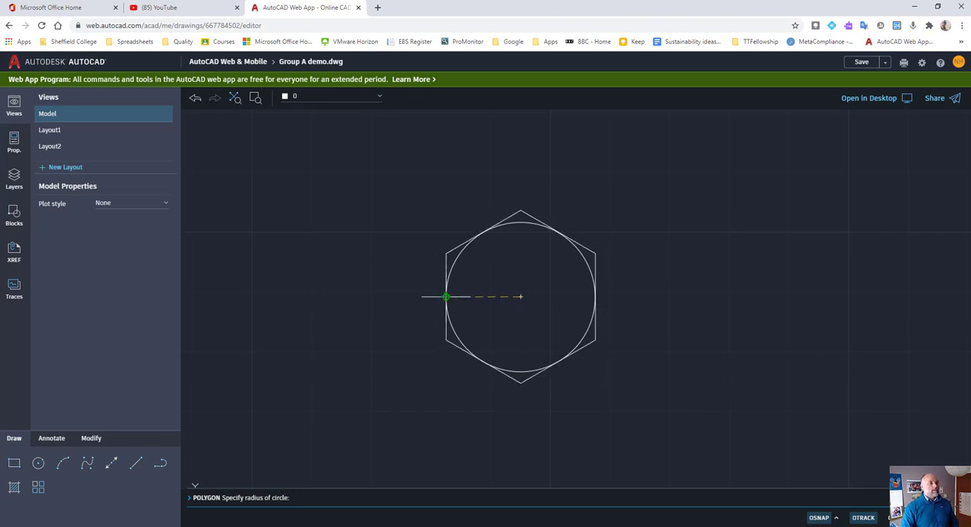
pyautogui.click(445, 296)
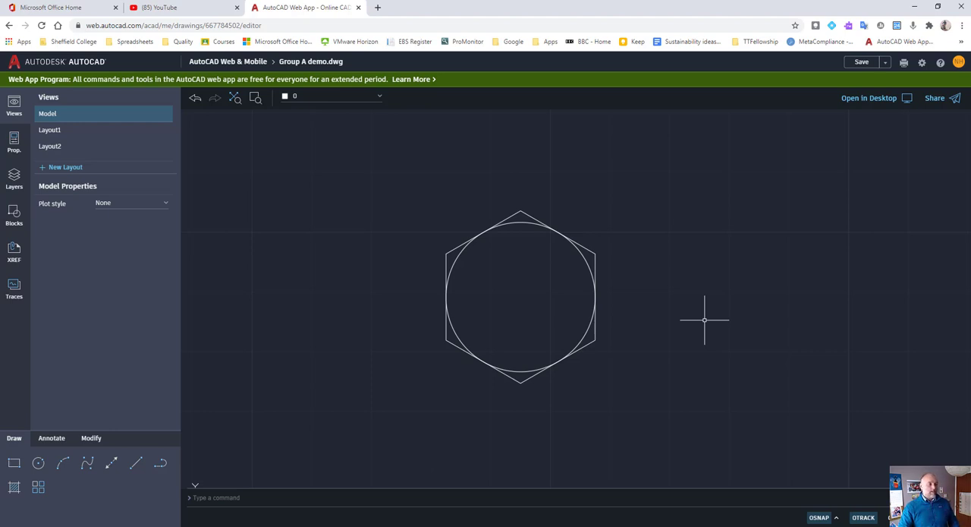
# Create a rectangular array of the hexagon and the circle inside it.
pyautogui.click(40, 489)
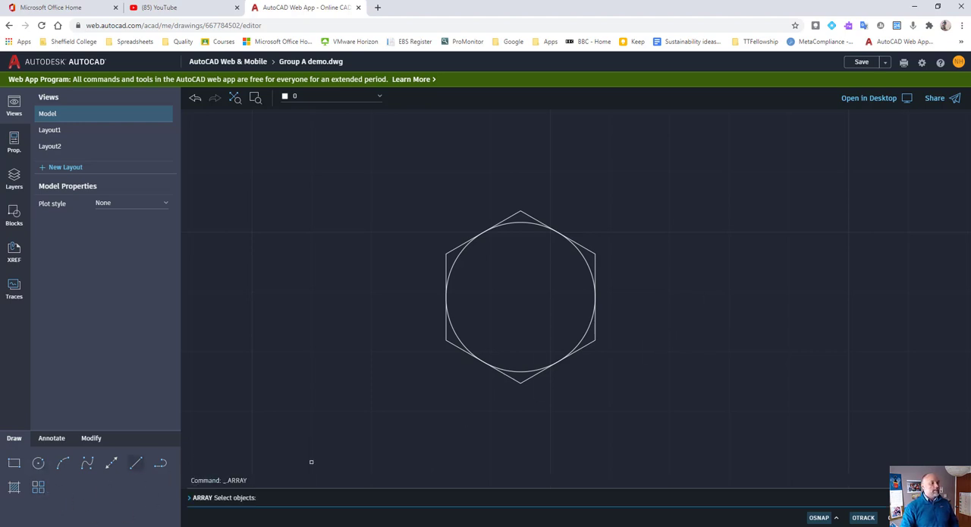
pyautogui.click(506, 333)
pyautogui.click(428, 403)
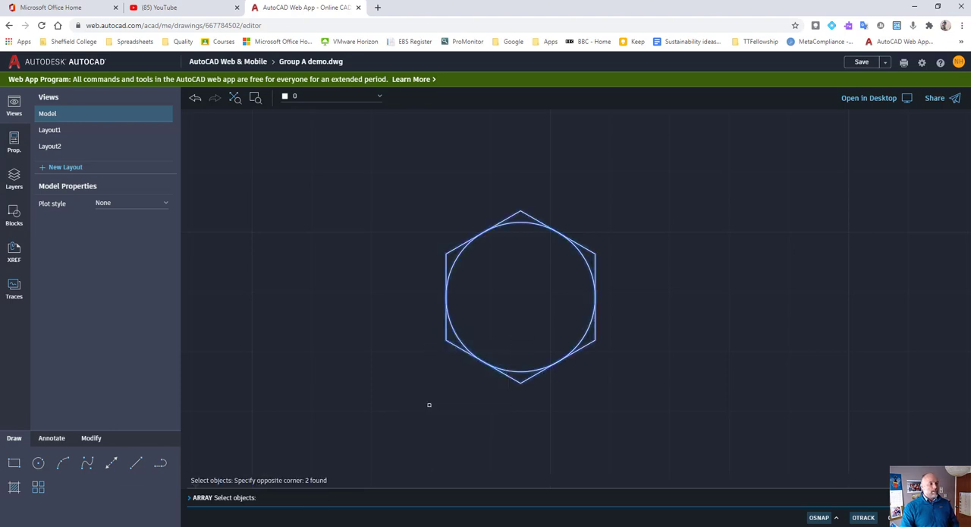
pyautogui.press('Return')
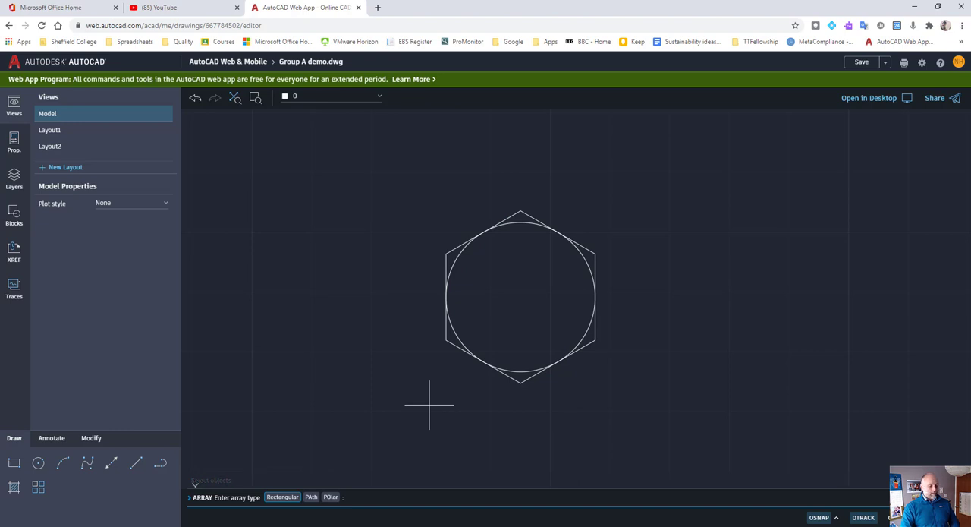
pyautogui.press('Return')
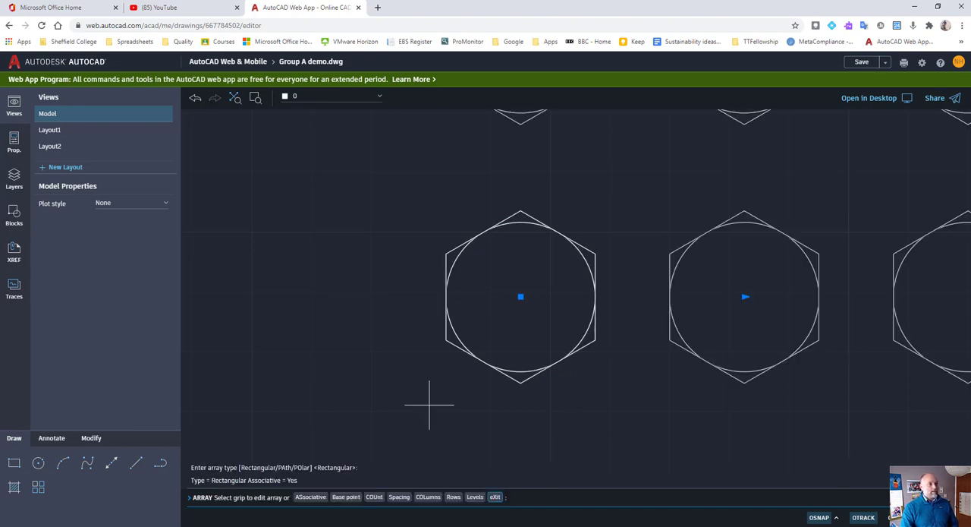
pyautogui.scroll(-5, 622, 347)
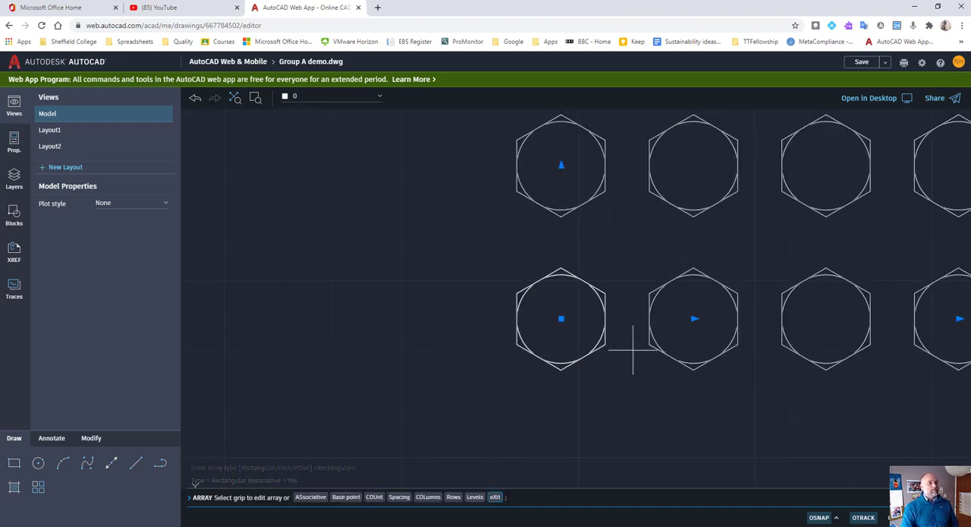
pyautogui.moveTo(631, 339); pyautogui.dragTo(555, 367, button='middle')
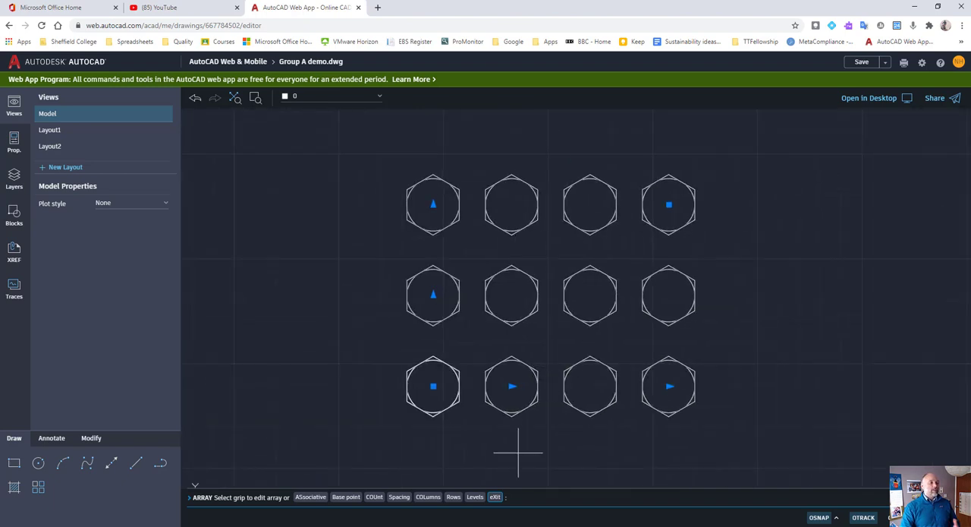
# Set the rectangular array to 6 columns, exit the command and undo the whole array.
pyautogui.click(427, 498)
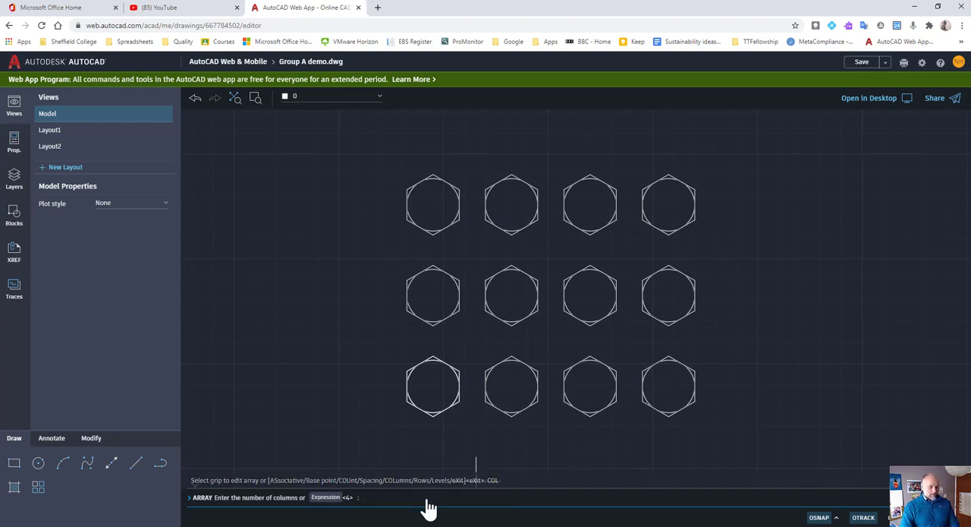
pyautogui.write('6')
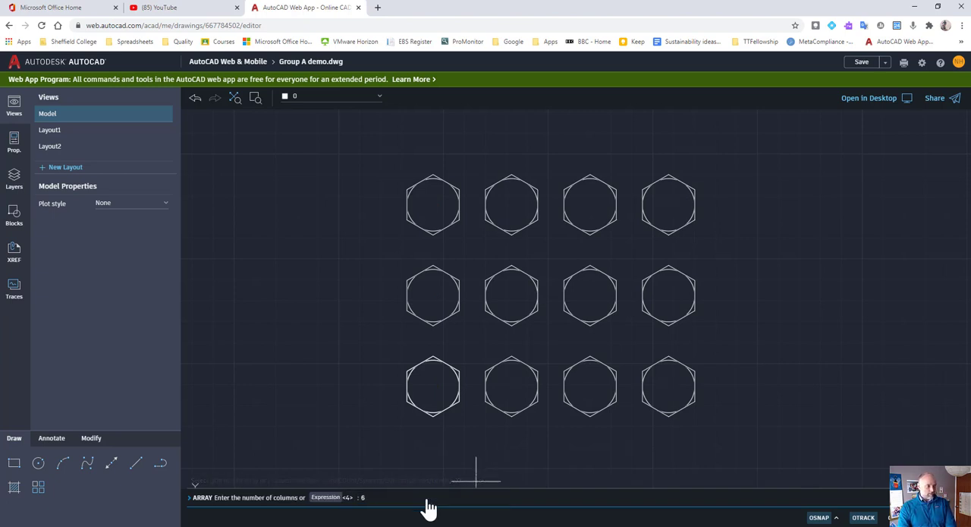
pyautogui.press('Return')
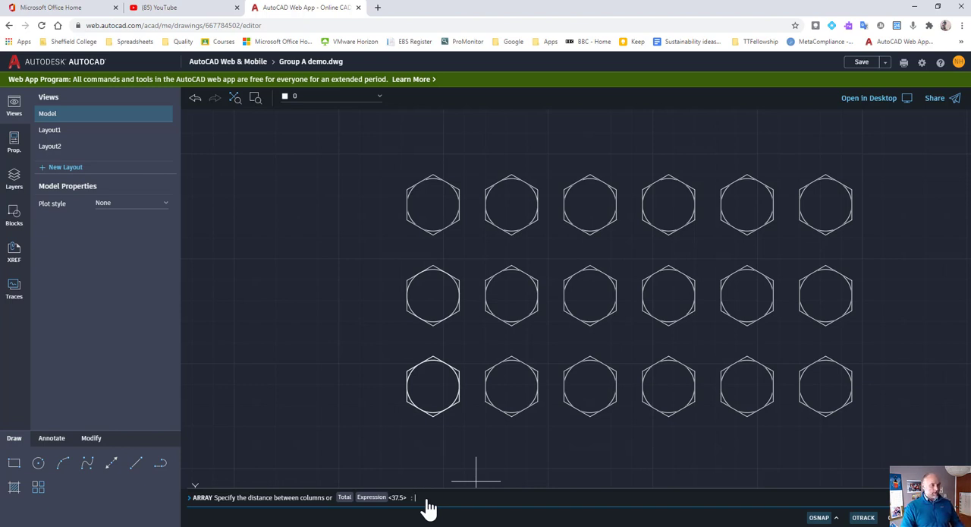
pyautogui.press('Escape')
pyautogui.press('Escape')
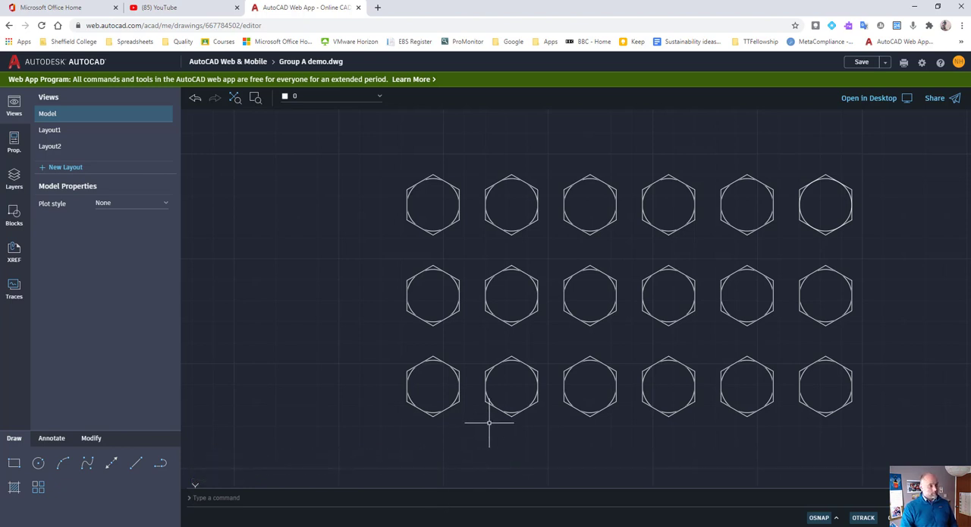
pyautogui.hotkey('ctrl', 'z')
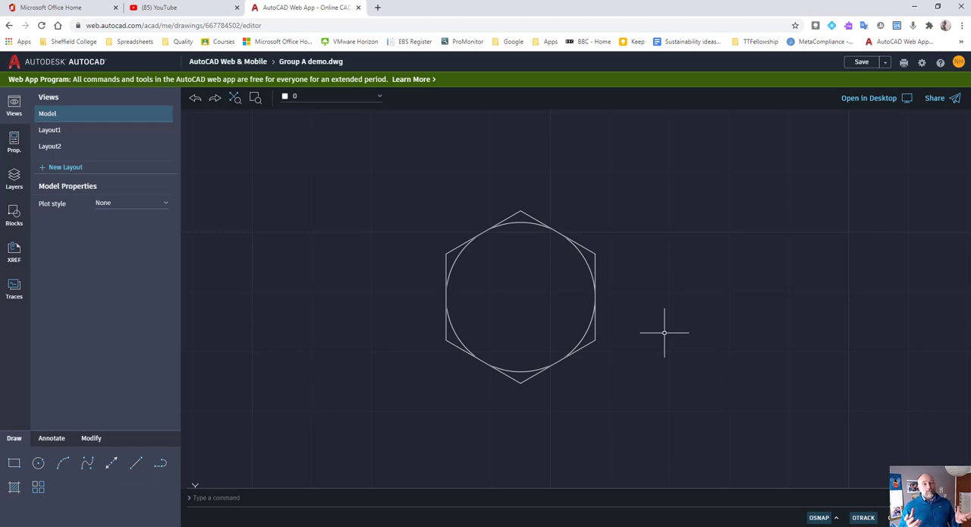
# Draw a vertical line about 36 units long straight down from the hexagon's lowest corner.
pyautogui.scroll(-3, 664, 332)
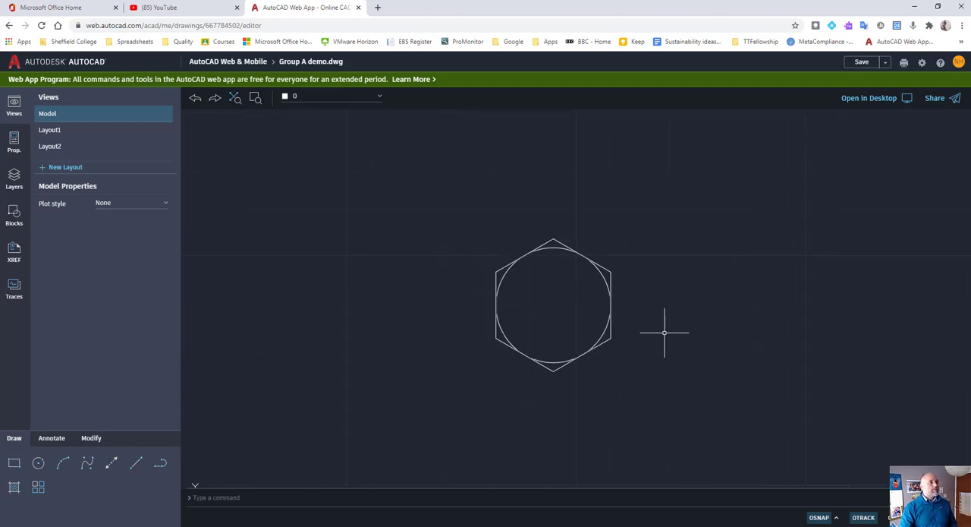
pyautogui.moveTo(690, 313); pyautogui.dragTo(693, 284, button='middle')
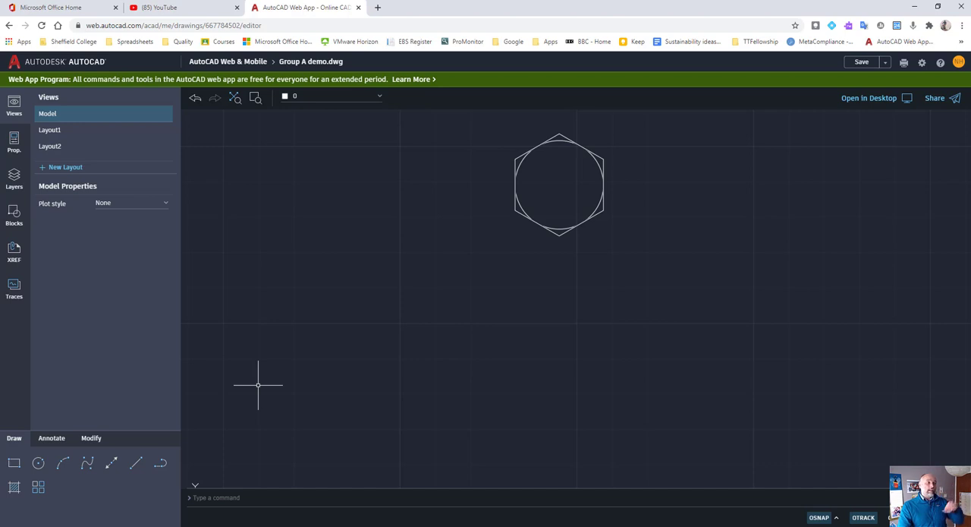
pyautogui.click(138, 464)
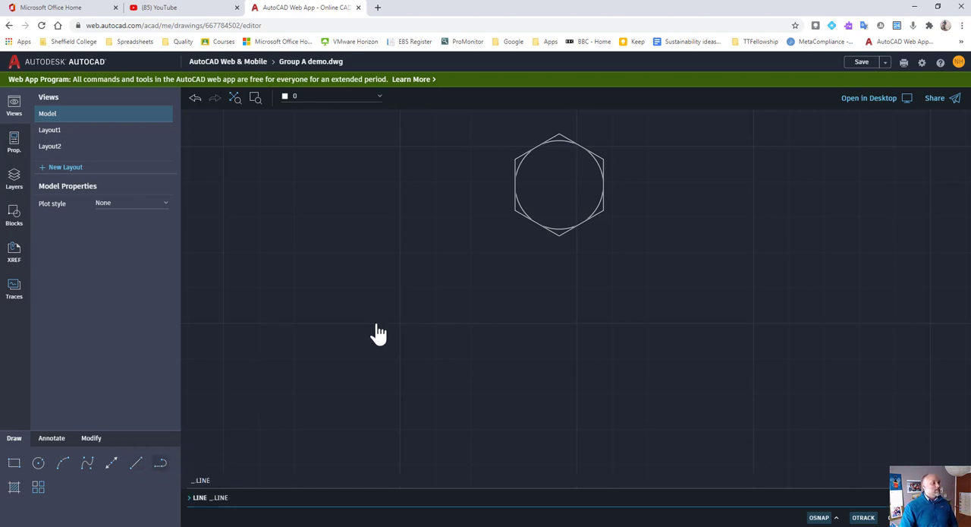
pyautogui.click(560, 235)
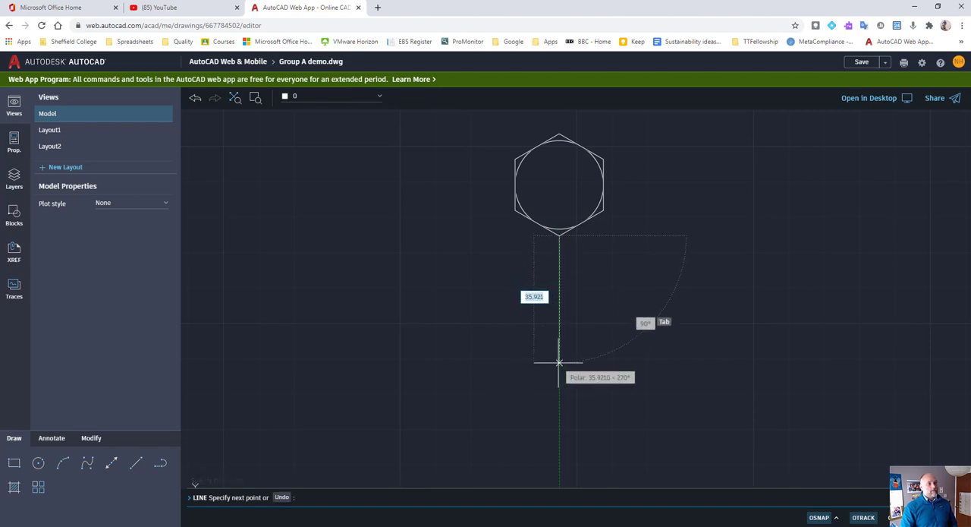
pyautogui.click(560, 363)
pyautogui.rightClick(560, 364)
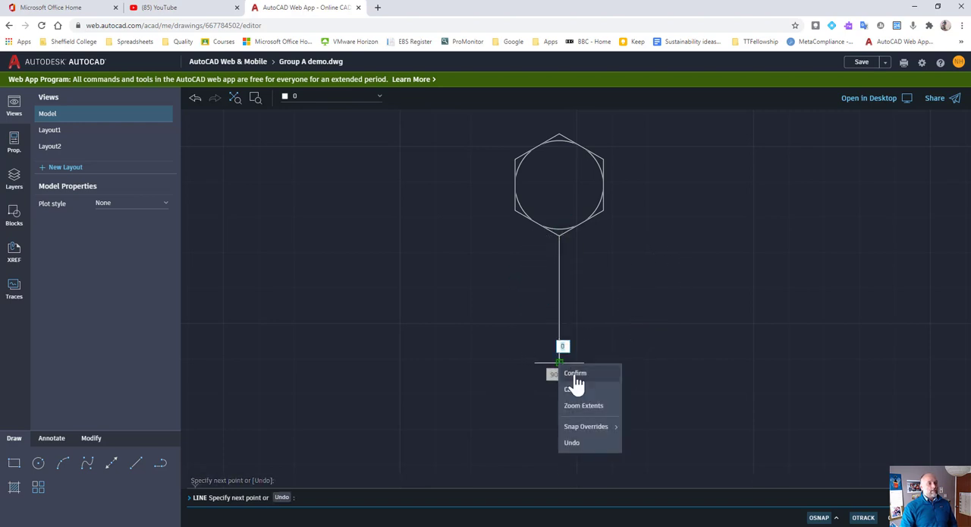
pyautogui.click(576, 375)
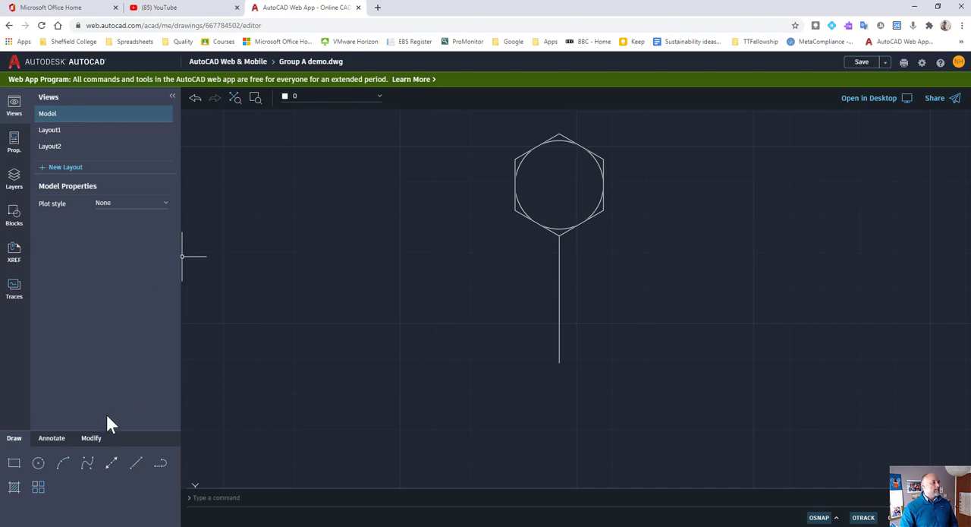
# Create a polar array of the hexagon and its inner circle, centred on the lower end of the vertical line.
pyautogui.click(41, 488)
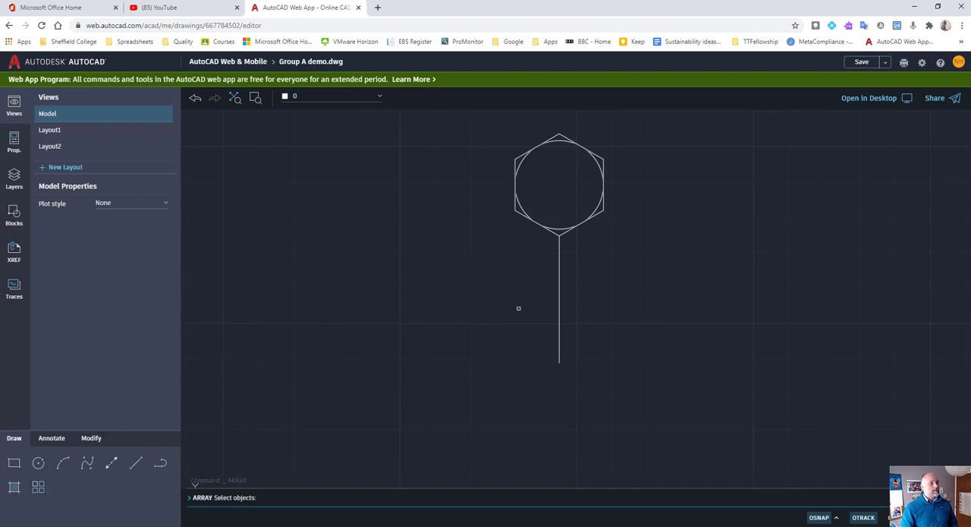
pyautogui.click(631, 151)
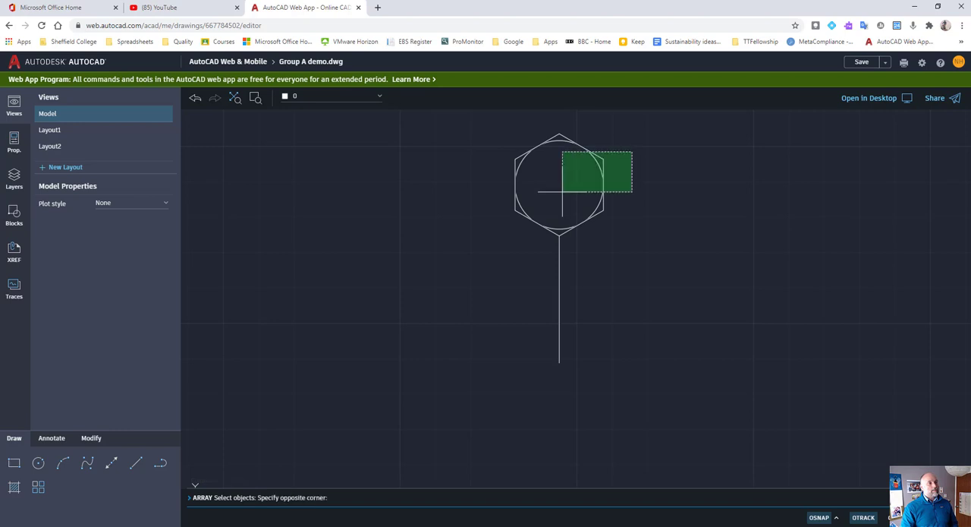
pyautogui.click(562, 191)
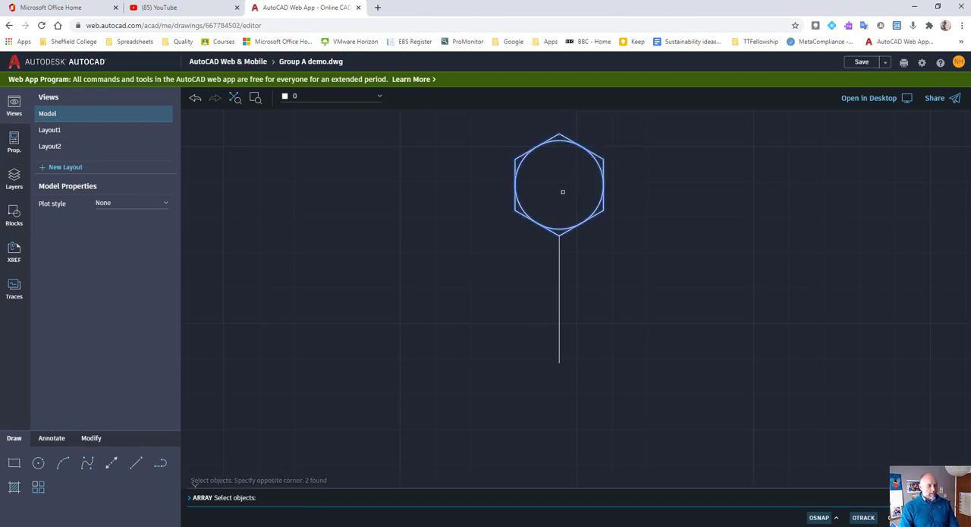
pyautogui.press('Return')
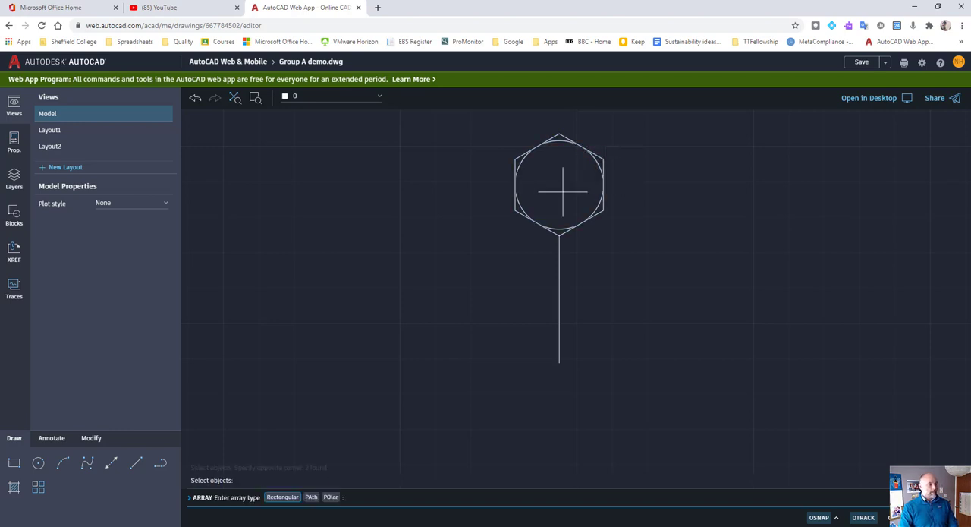
pyautogui.click(332, 498)
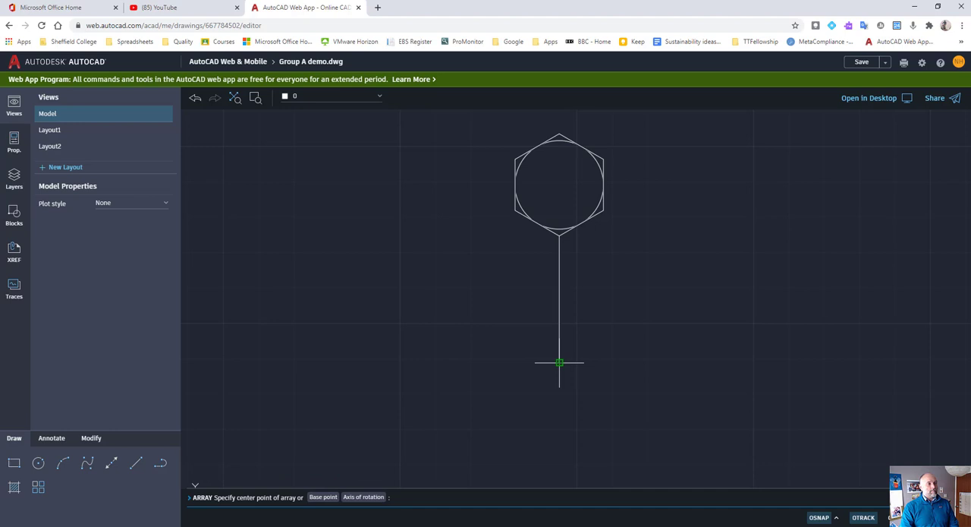
pyautogui.click(559, 362)
# Set the polar array's number of items to 3.
pyautogui.scroll(-3, 560, 363)
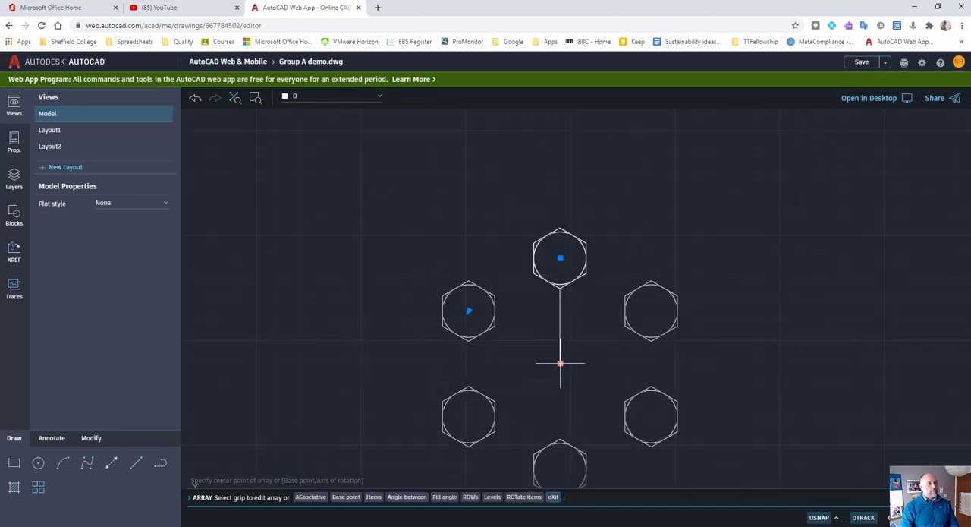
pyautogui.moveTo(561, 362); pyautogui.dragTo(580, 276, button='middle')
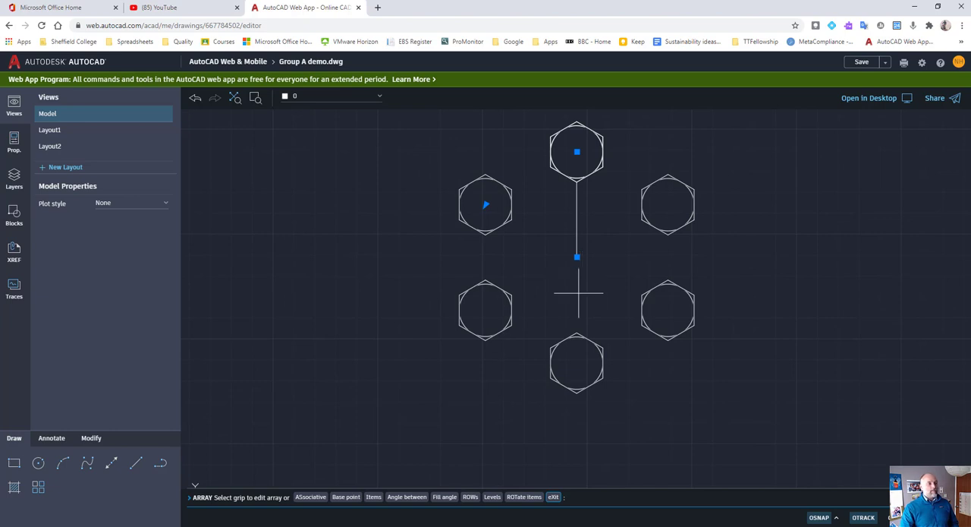
pyautogui.click(373, 497)
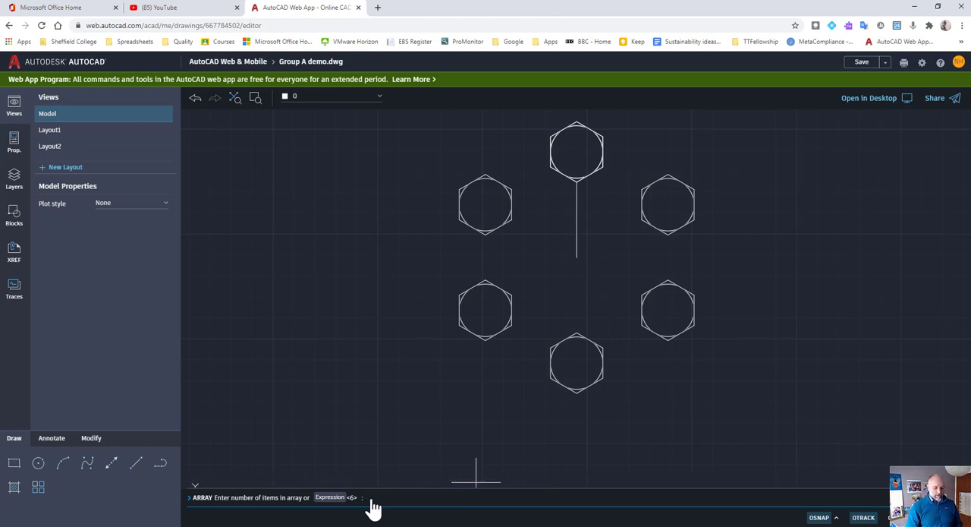
pyautogui.press('Return')
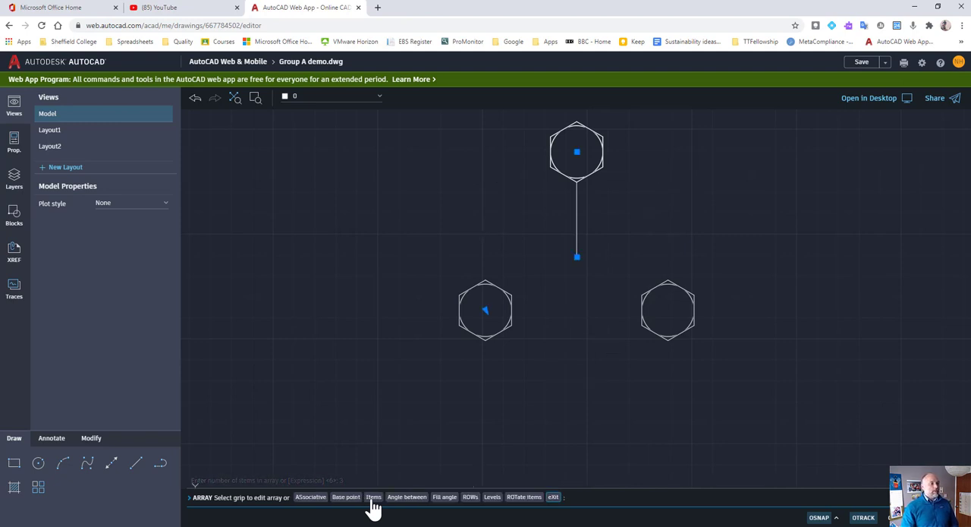
# Set the polar array's number of items to 33, and set it back to 6.
pyautogui.click(374, 497)
pyautogui.write('33')
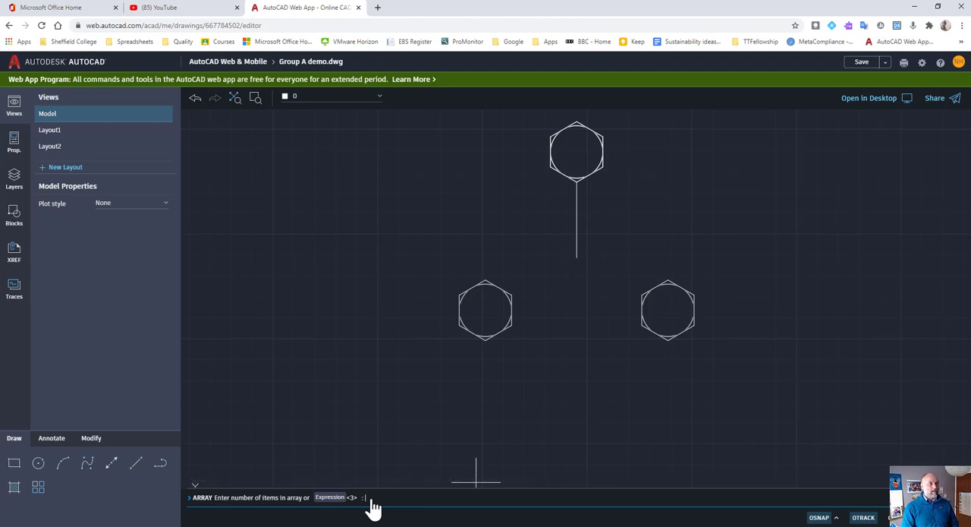
pyautogui.press('Return')
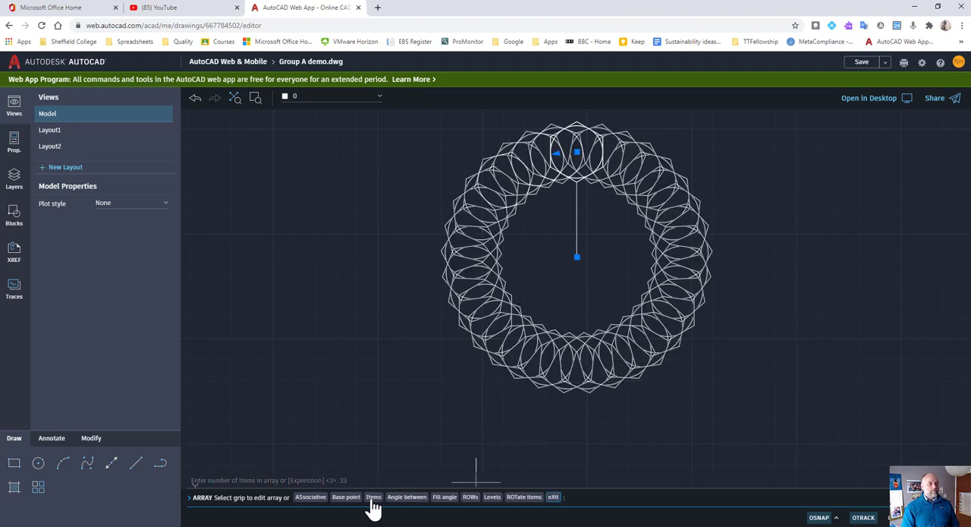
pyautogui.click(373, 497)
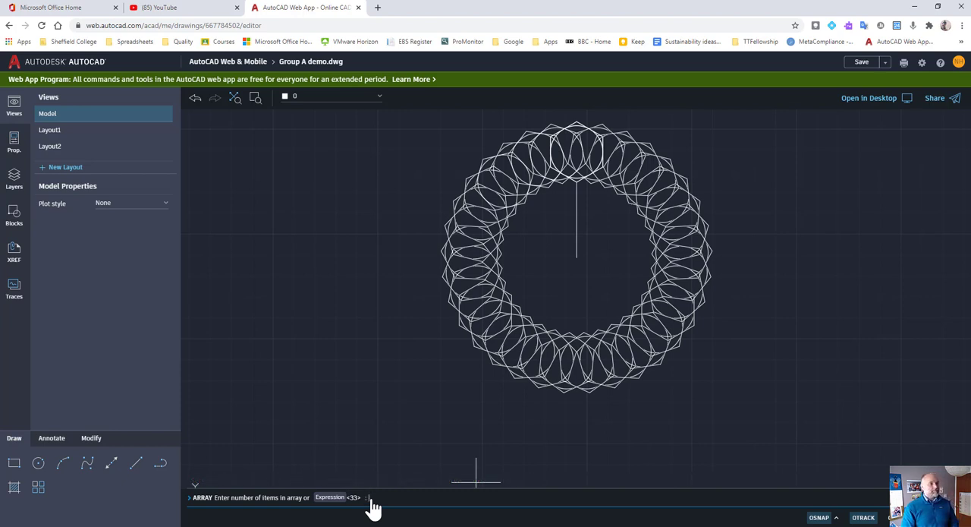
pyautogui.write('6')
pyautogui.press('Return')
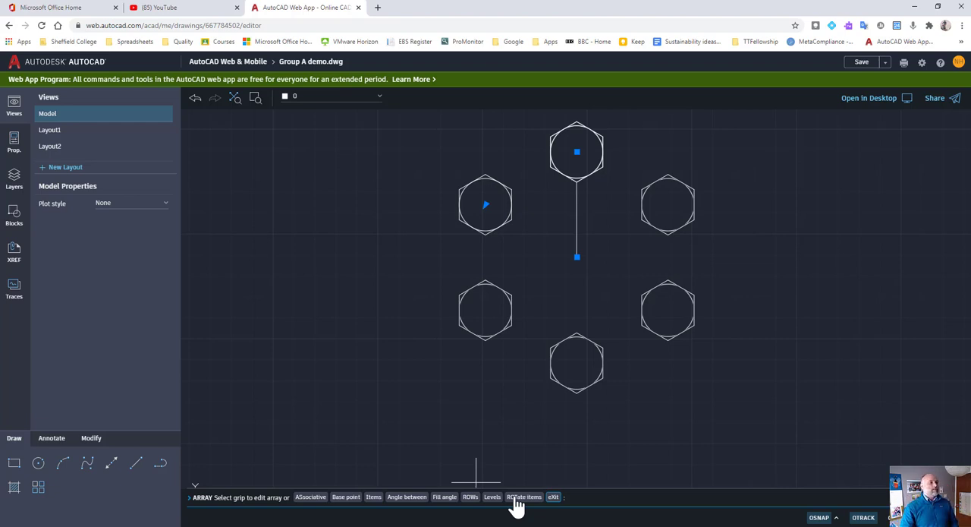
# Set the arrayed items to rotate, exit the command and undo the whole polar array.
pyautogui.click(516, 499)
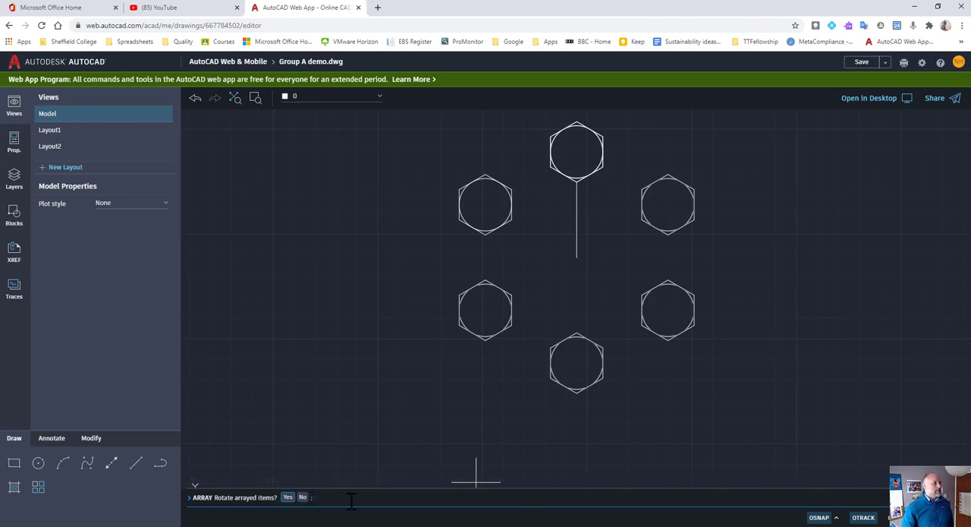
pyautogui.click(288, 497)
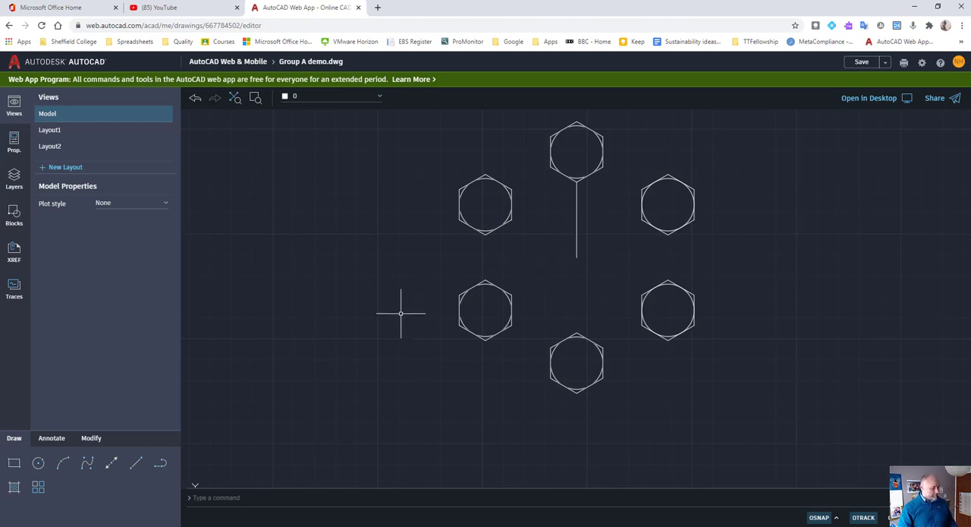
pyautogui.hotkey('ctrl', 'z')
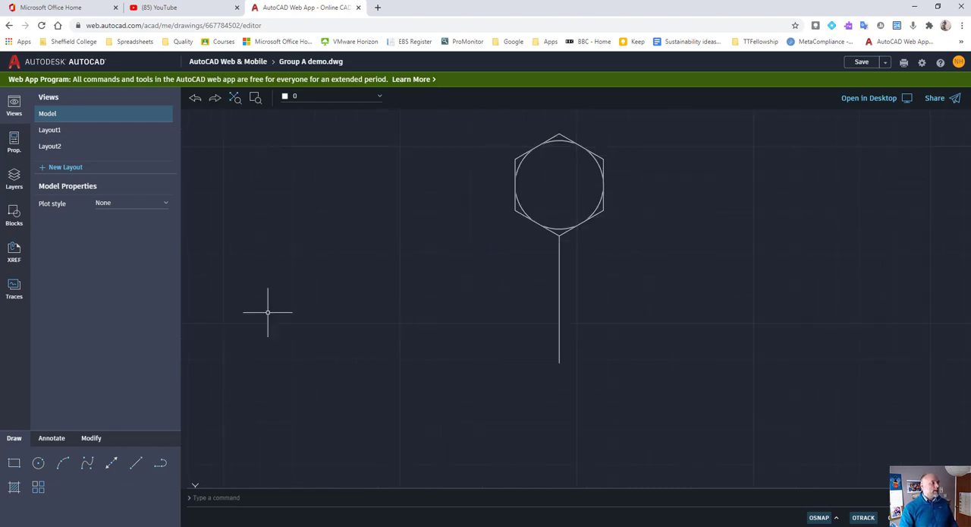
# Array the hexagon and circle again as a polar array around the lower endpoint of the vertical line.
pyautogui.click(38, 486)
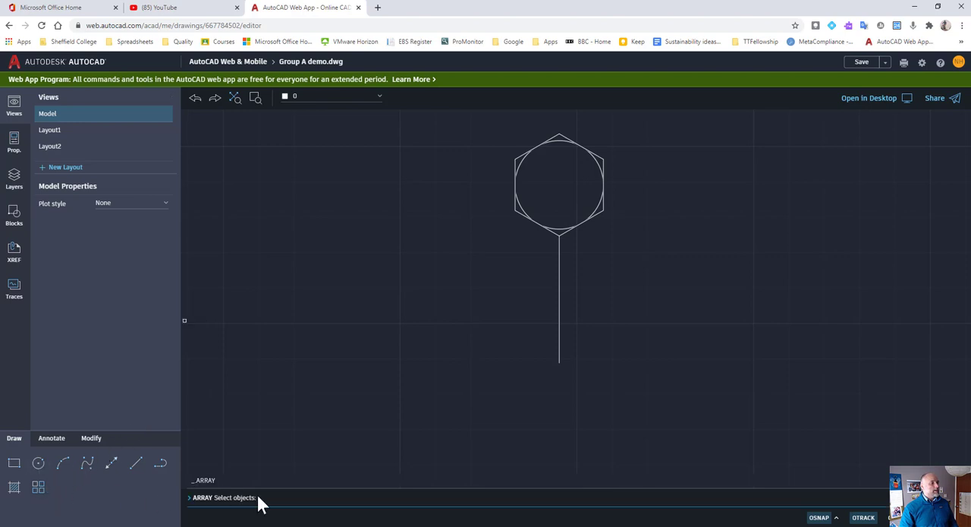
pyautogui.click(642, 145)
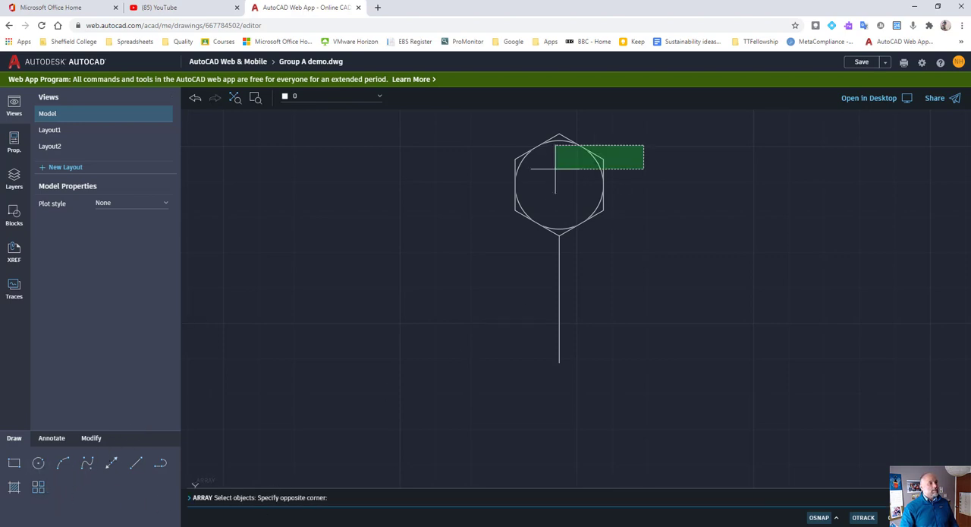
pyautogui.click(547, 173)
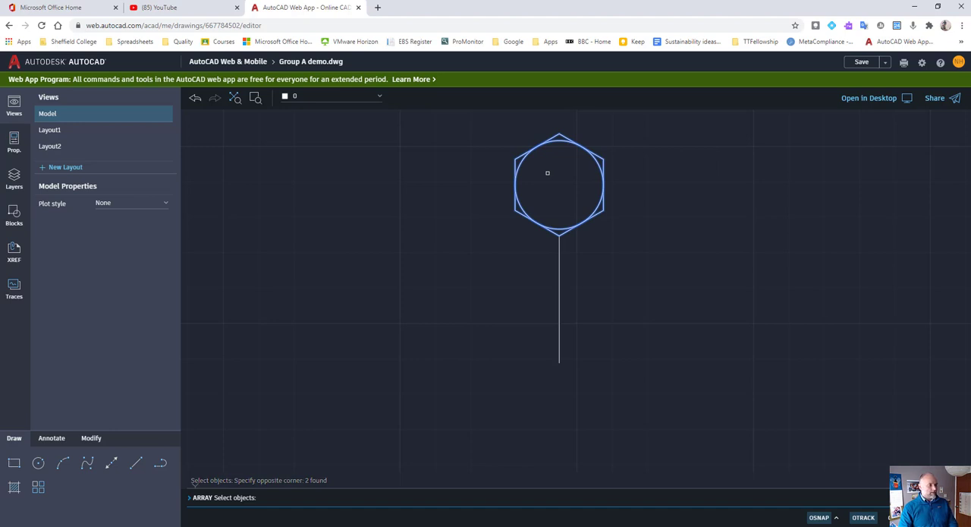
pyautogui.press('Return')
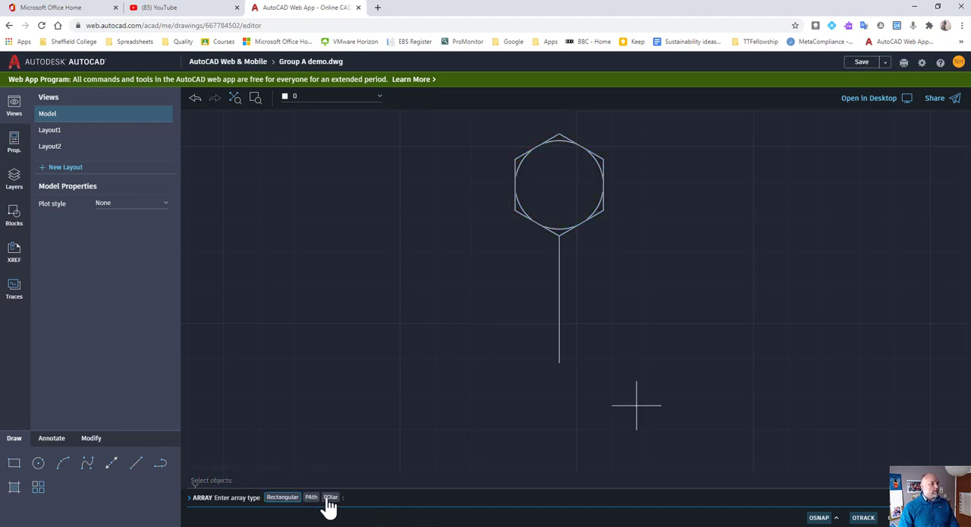
pyautogui.click(330, 497)
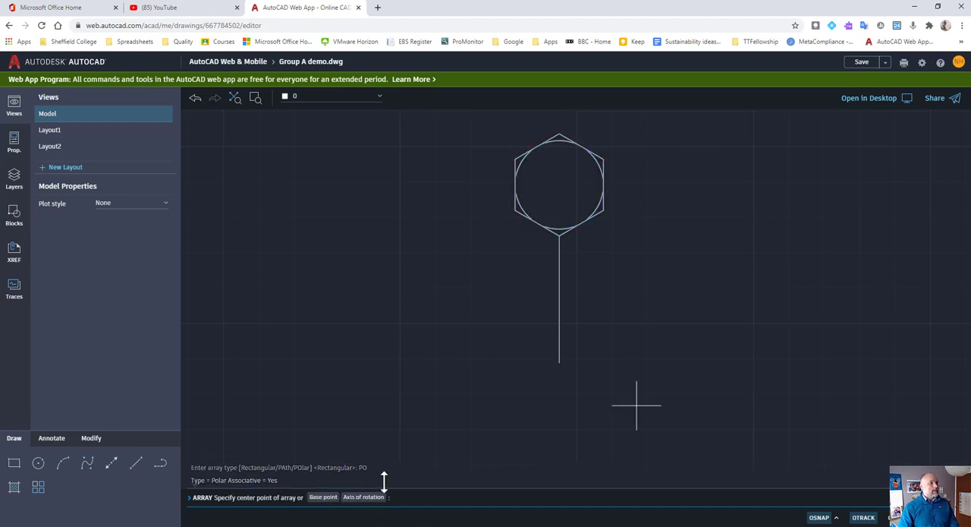
pyautogui.click(560, 363)
# Set the number of items in the polar array to 7.
pyautogui.scroll(-2, 582, 322)
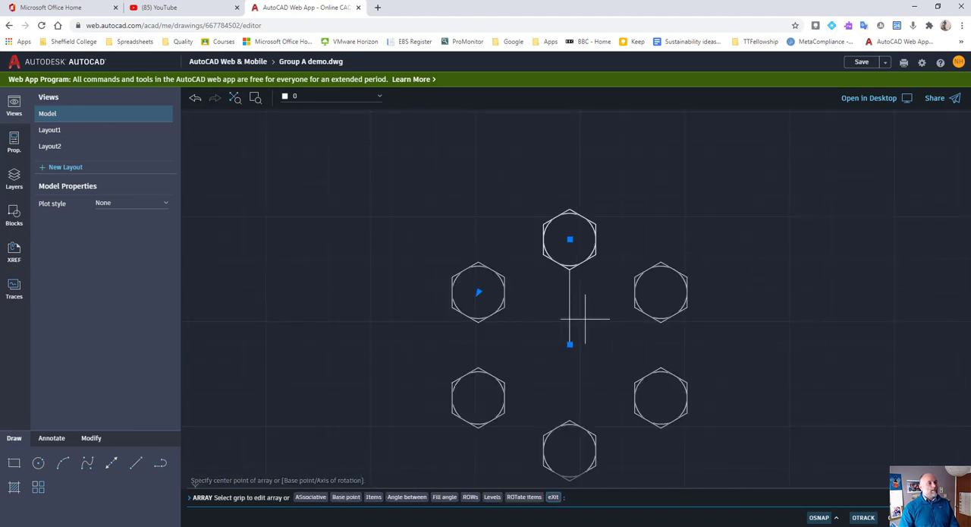
pyautogui.moveTo(594, 354); pyautogui.dragTo(609, 284, button='middle')
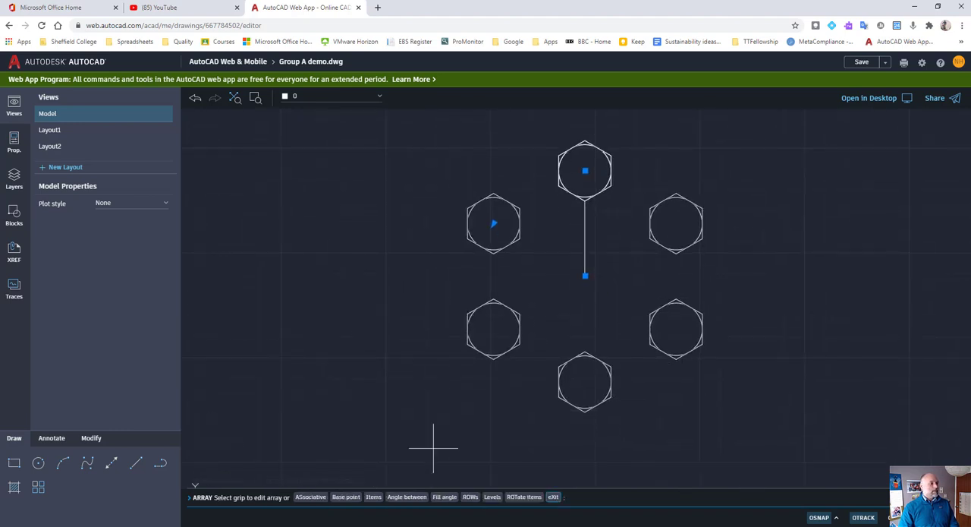
pyautogui.click(374, 498)
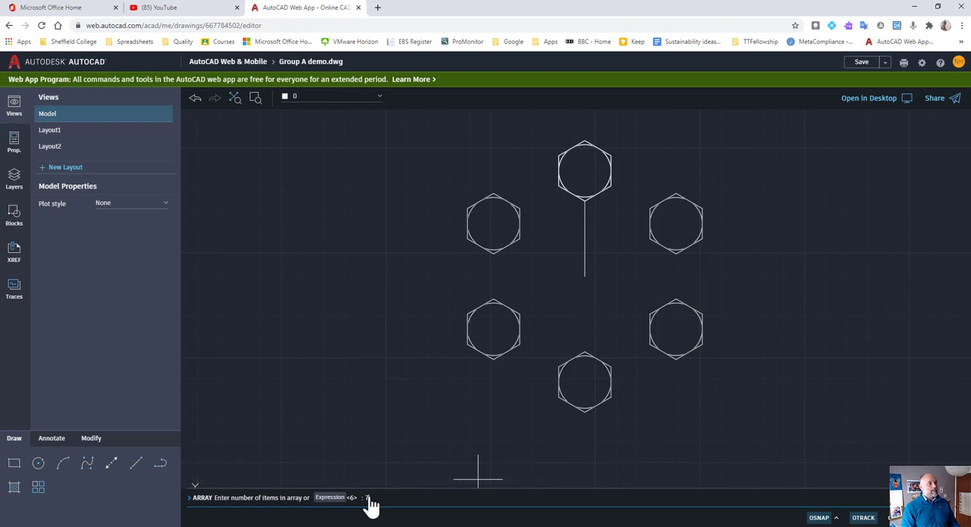
pyautogui.write('7')
pyautogui.press('Return')
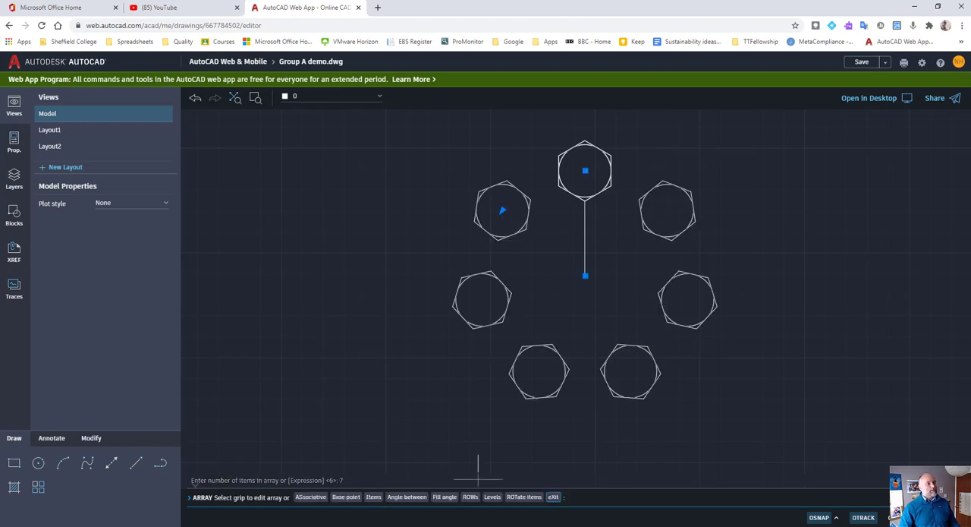